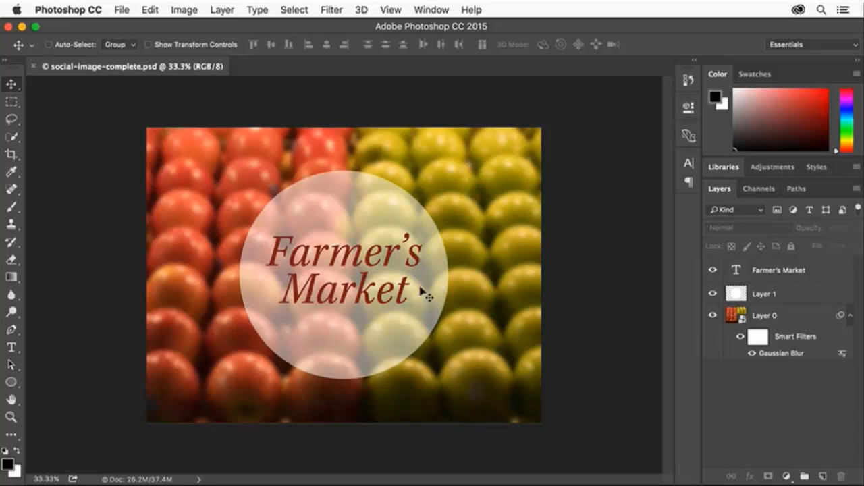
# - Open social-image-start.jpg from the Desktop
pyautogui.click(122, 10)
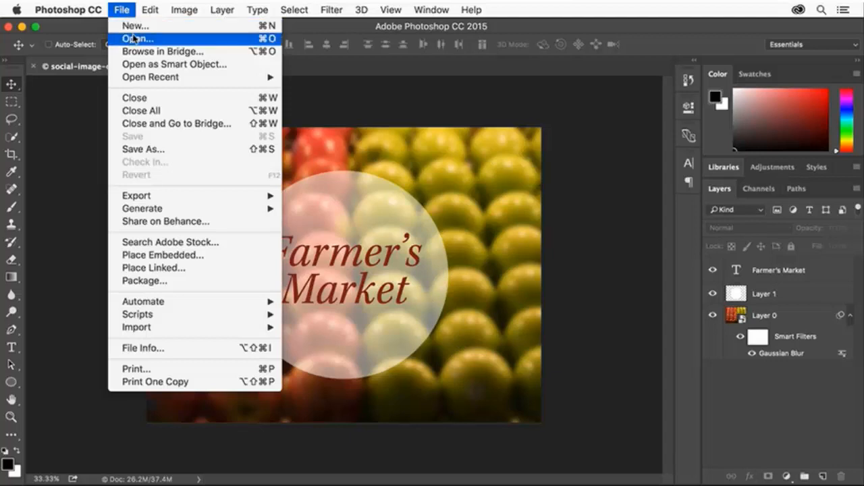
pyautogui.click(133, 38)
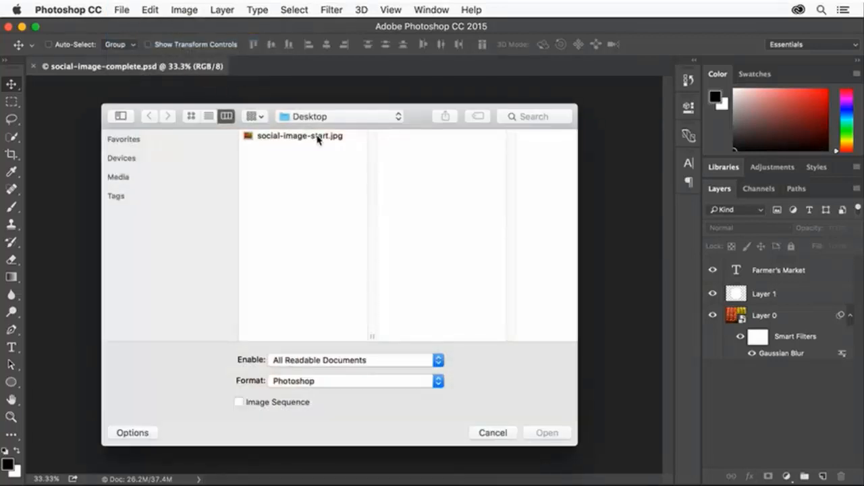
pyautogui.click(317, 137)
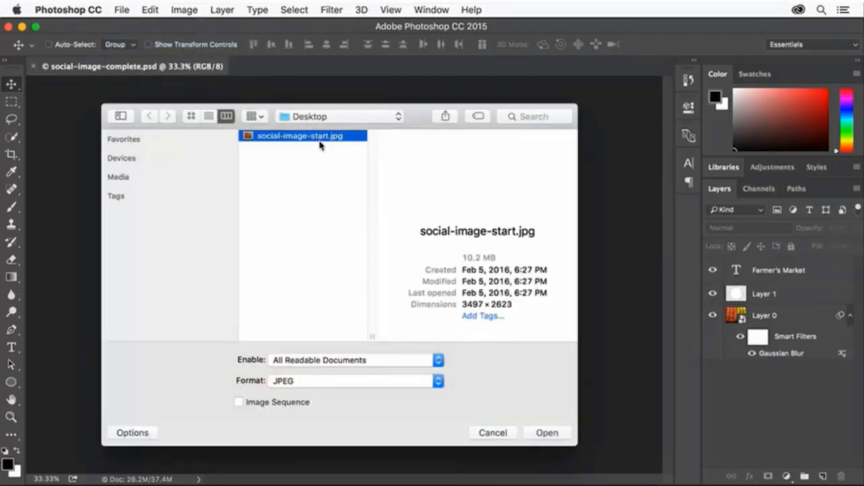
pyautogui.click(562, 433)
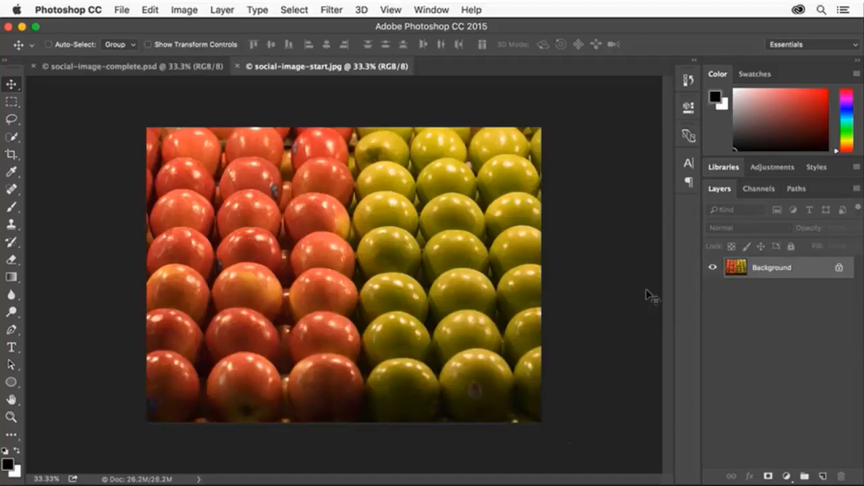
# - Search Adobe Stock for "Farmer" from the Libraries, and close the search afterwards without using an image
pyautogui.click(723, 167)
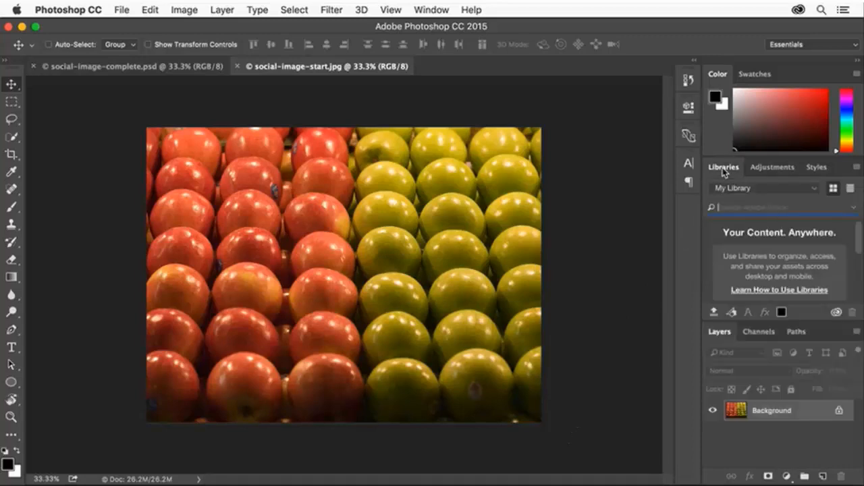
pyautogui.click(724, 205)
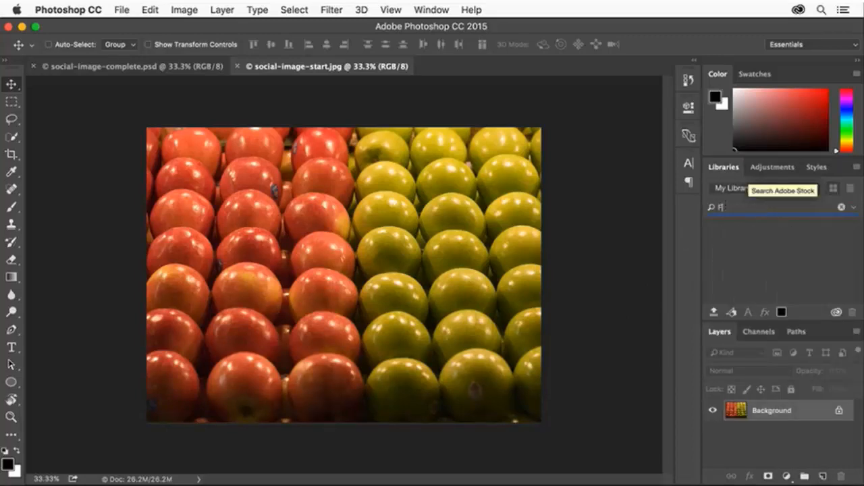
pyautogui.write('Flower')
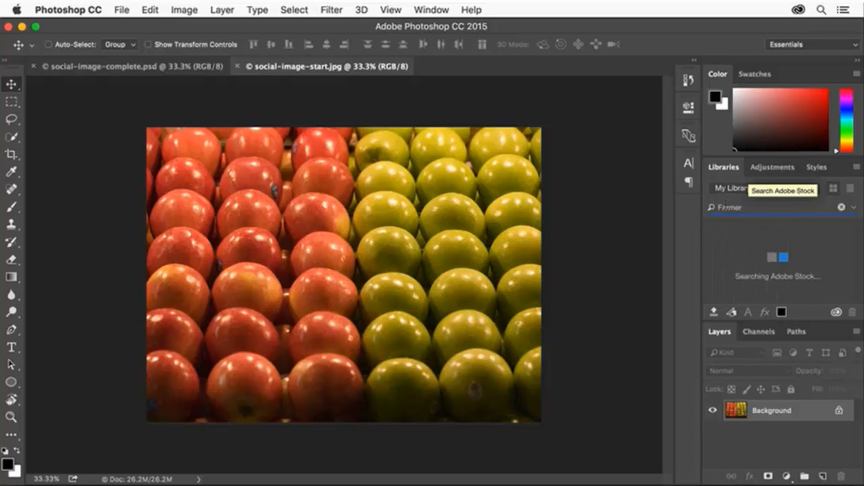
pyautogui.click(725, 169)
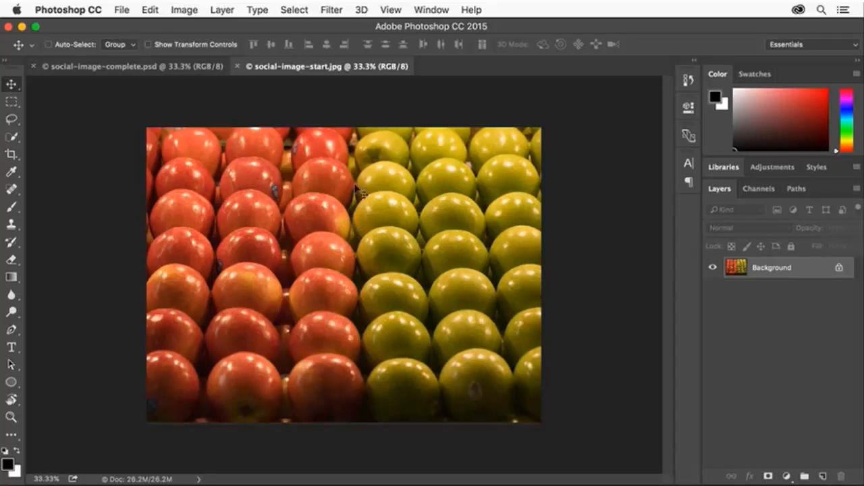
# - Convert the Background layer of the apple photo into a smart object for re-editable smart filters
pyautogui.click(343, 12)
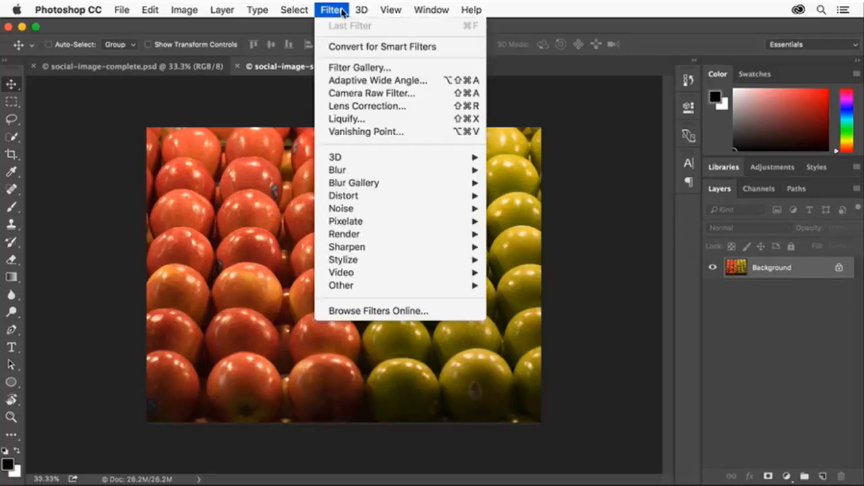
pyautogui.click(450, 48)
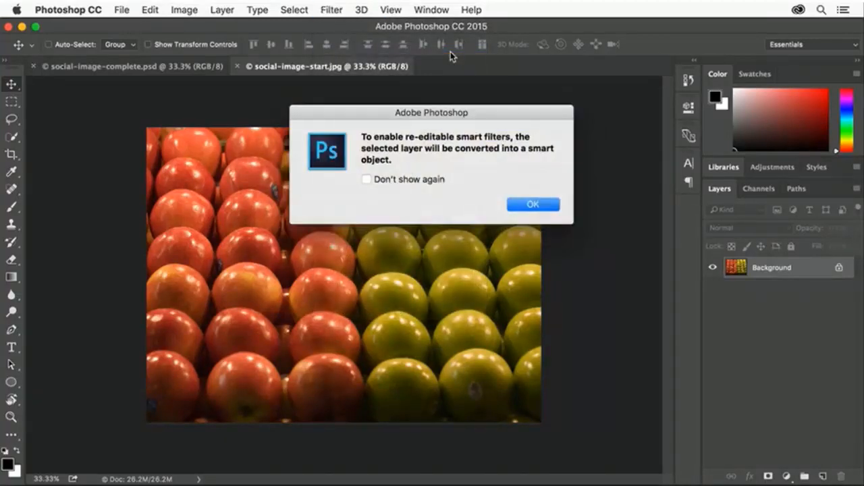
pyautogui.click(544, 206)
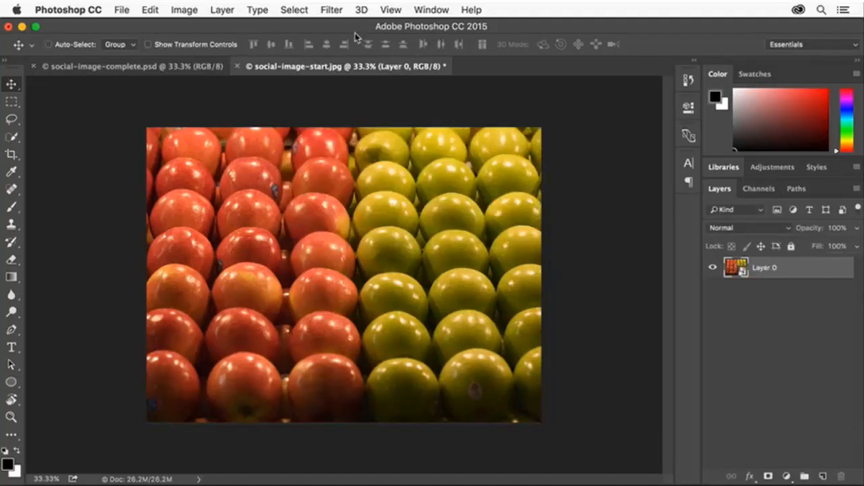
# - Apply a Gaussian Blur smart filter with a 21.9-pixel radius to Layer 0 and review the filter's settings without changing them
pyautogui.click(338, 13)
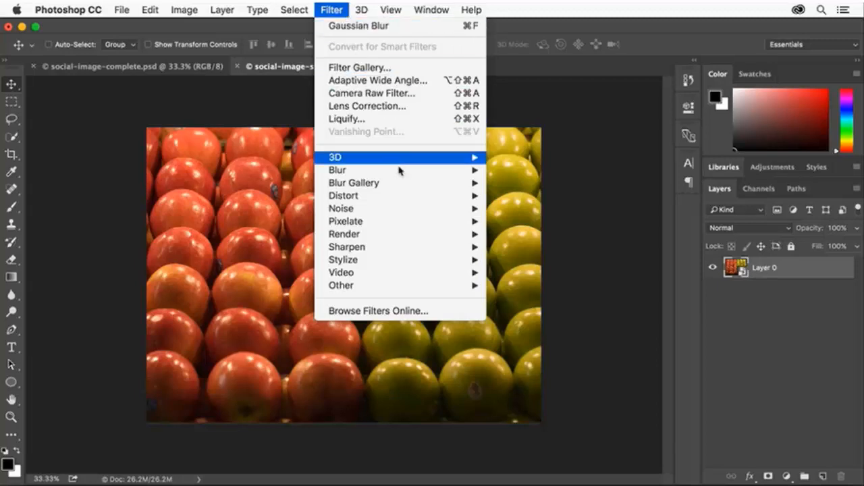
pyautogui.moveTo(415, 172)
pyautogui.click(533, 221)
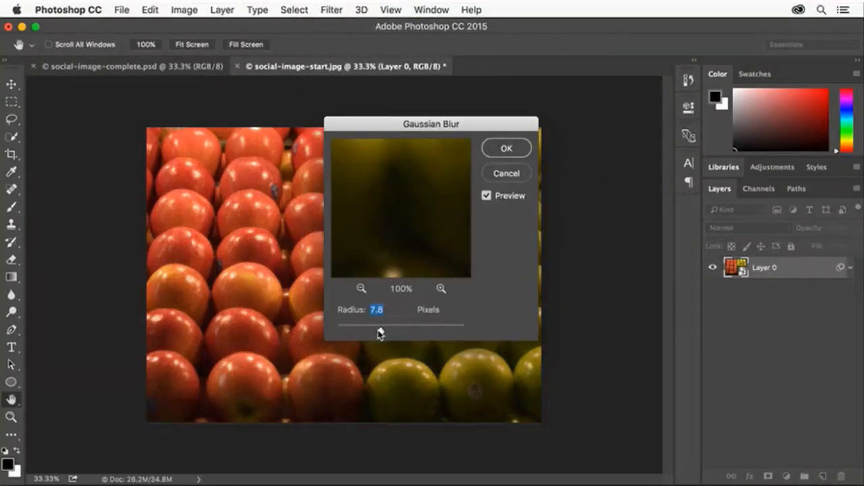
pyautogui.moveTo(380, 330); pyautogui.dragTo(395, 333)
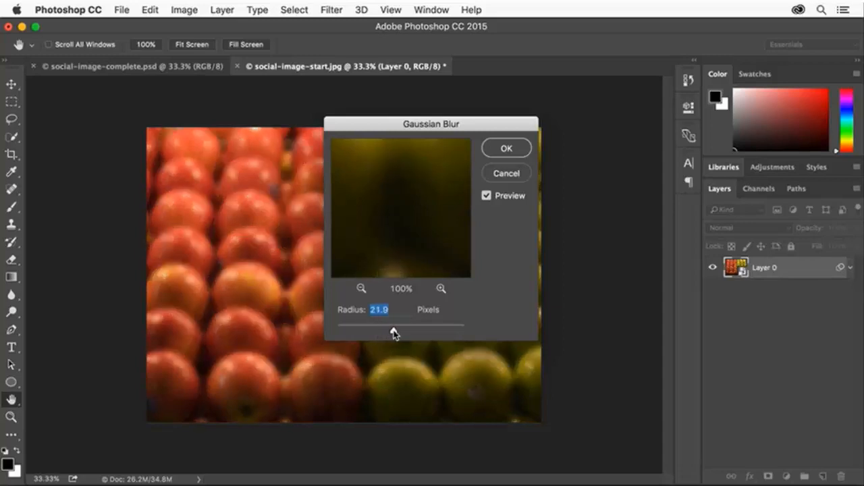
pyautogui.click(508, 149)
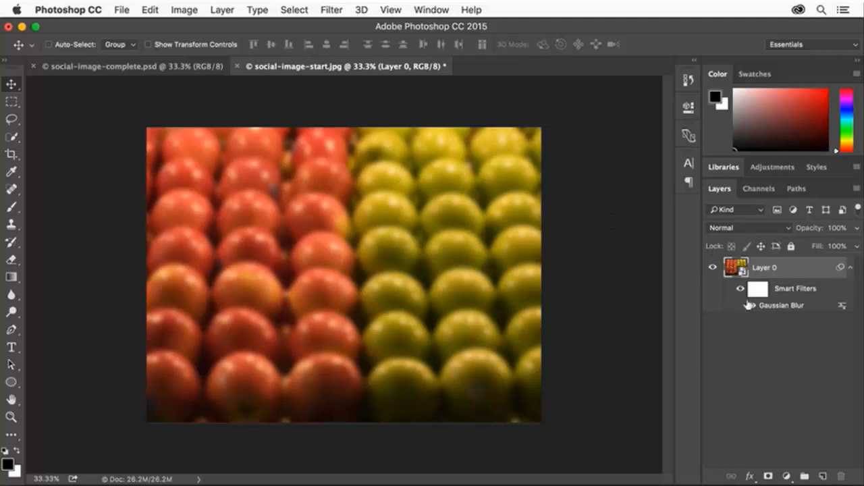
pyautogui.doubleClick(793, 307)
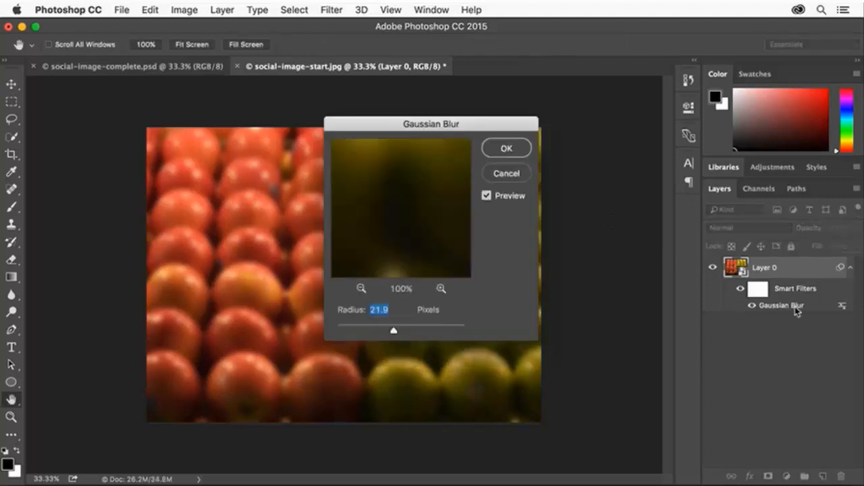
pyautogui.click(514, 174)
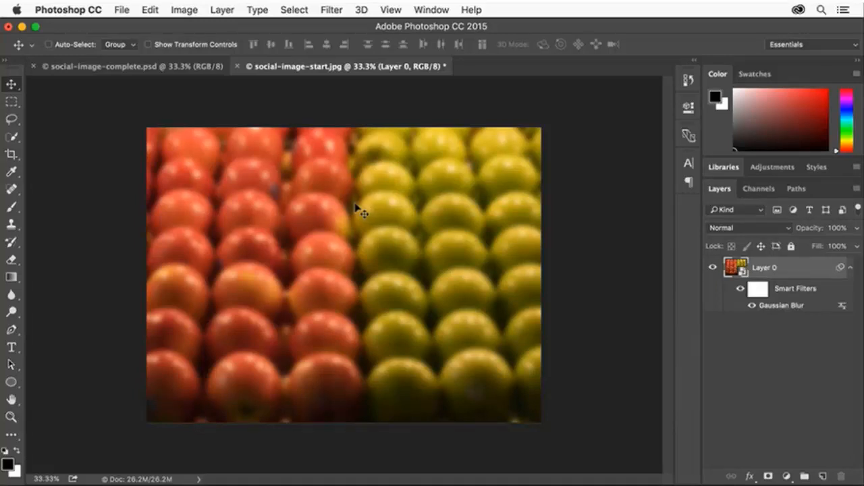
# - Create a new layer named Circle above Layer 0, with Normal mode and 100% opacity
pyautogui.click(223, 10)
pyautogui.moveTo(232, 26)
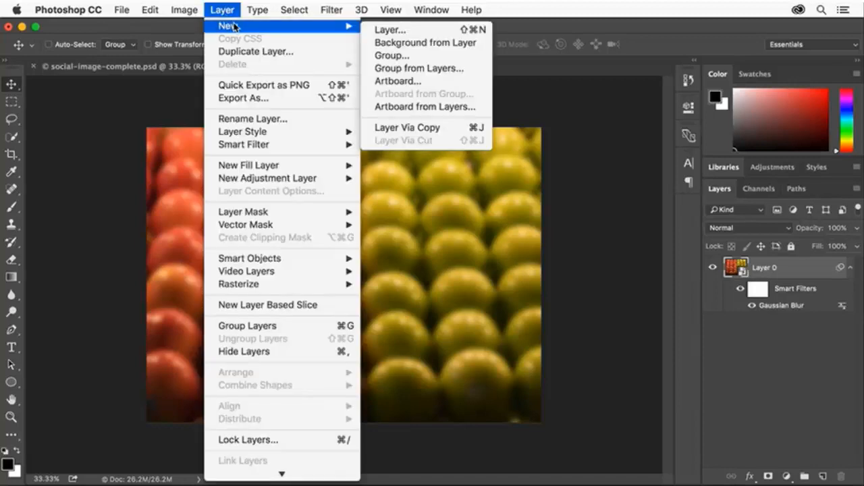
pyautogui.click(409, 29)
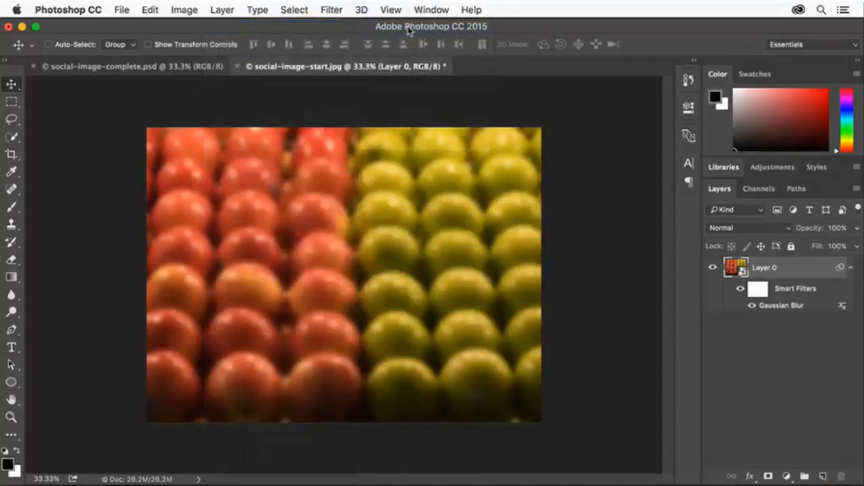
pyautogui.write('Circle')
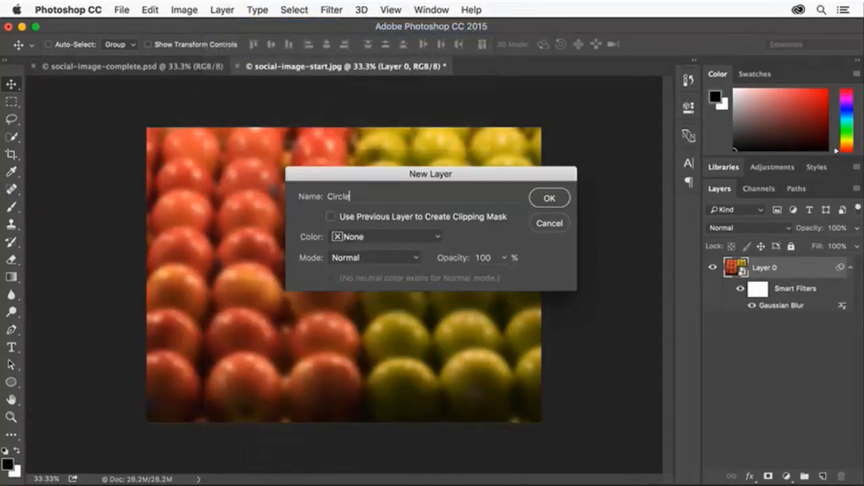
pyautogui.click(557, 202)
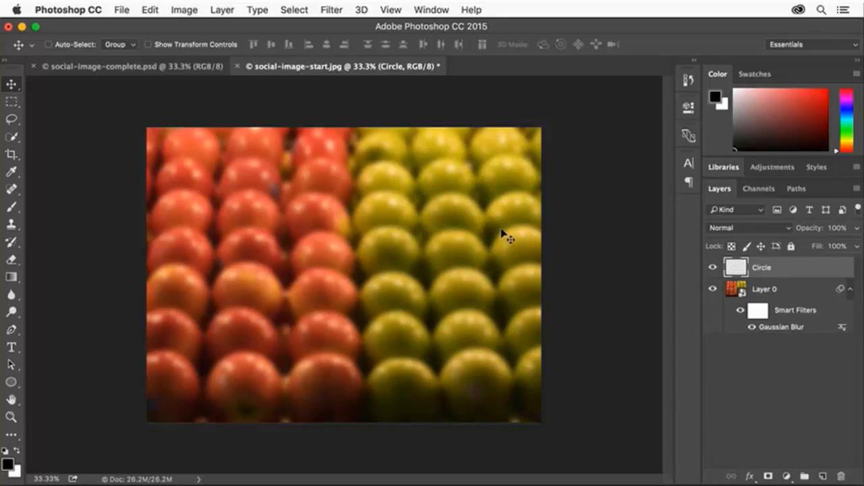
# - Draw a large circular selection near the middle of the image with the Elliptical Marquee tool
pyautogui.click(12, 102)
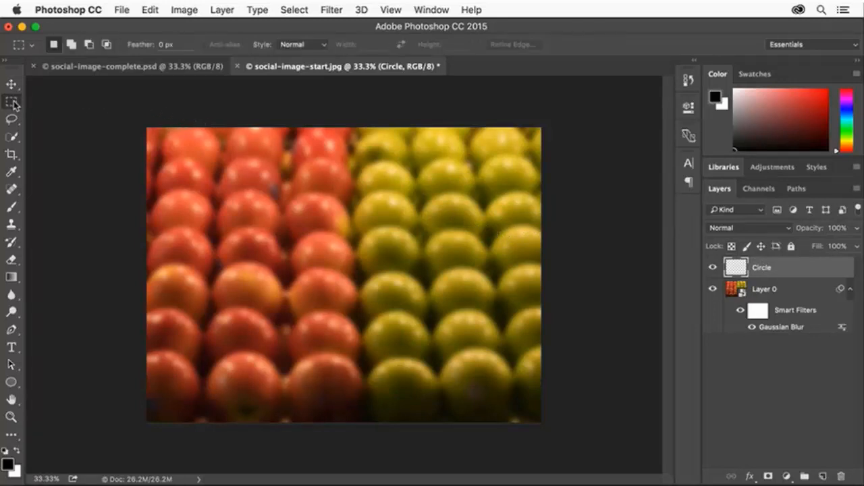
pyautogui.click(12, 102)
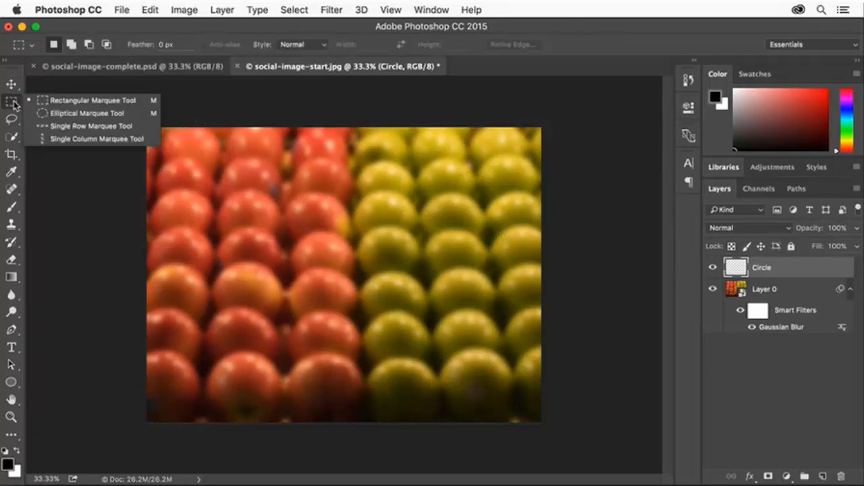
pyautogui.click(120, 115)
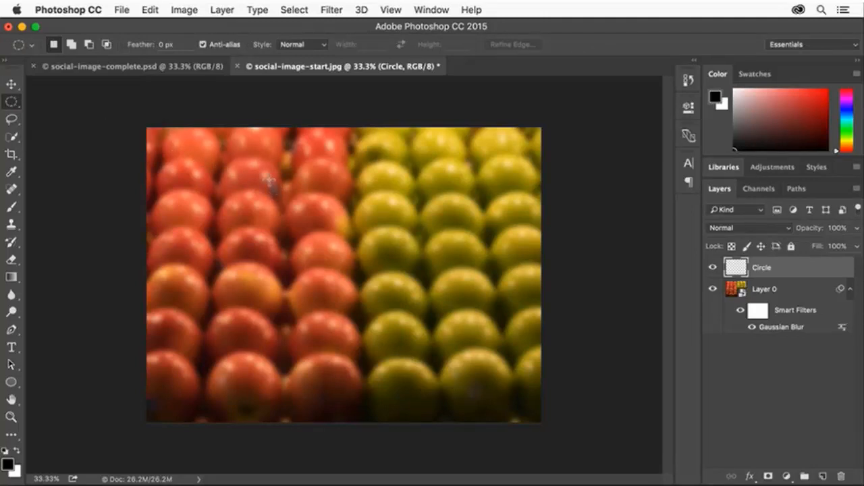
pyautogui.moveTo(273, 184); pyautogui.dragTo(484, 371)
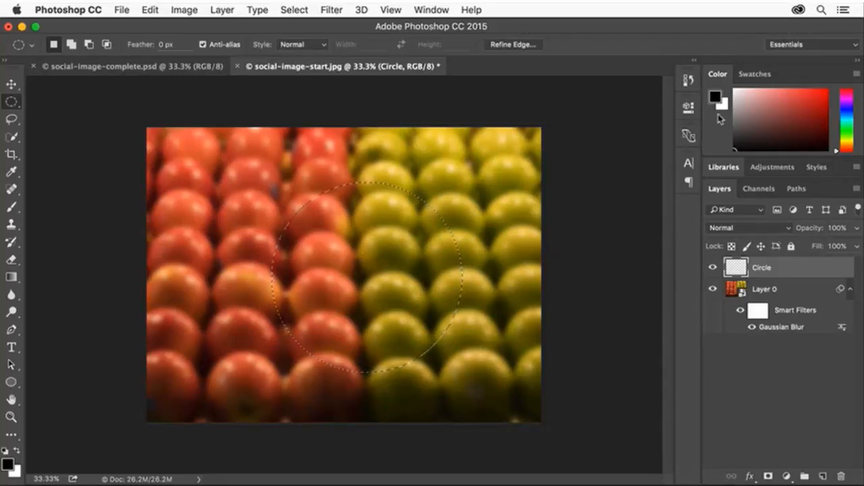
# - Set the foreground color to white and fill the circular selection with the Foreground Color at 100% opacity
pyautogui.click(753, 75)
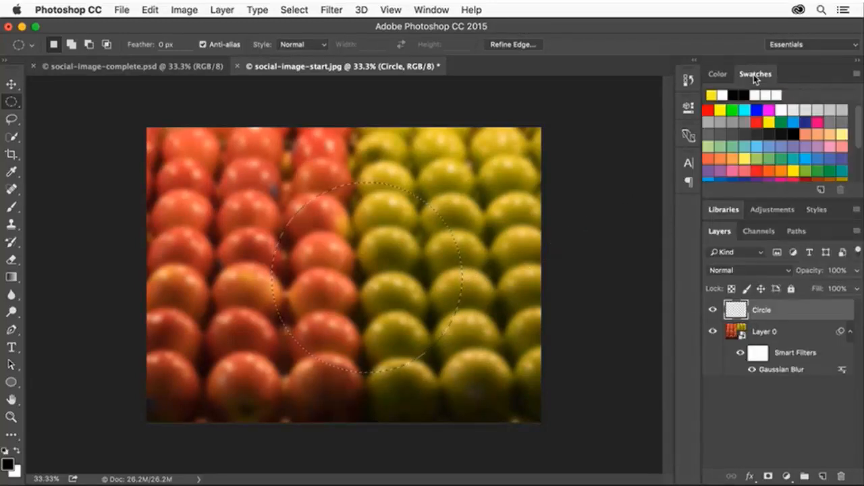
pyautogui.click(781, 109)
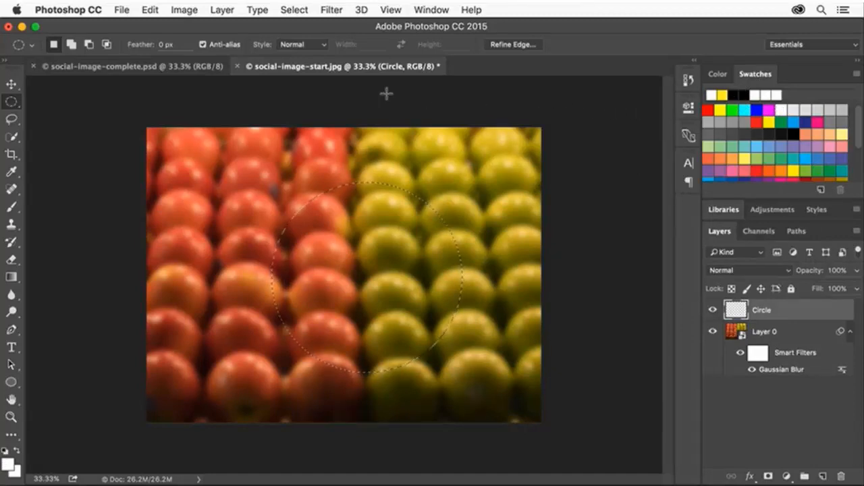
pyautogui.click(150, 9)
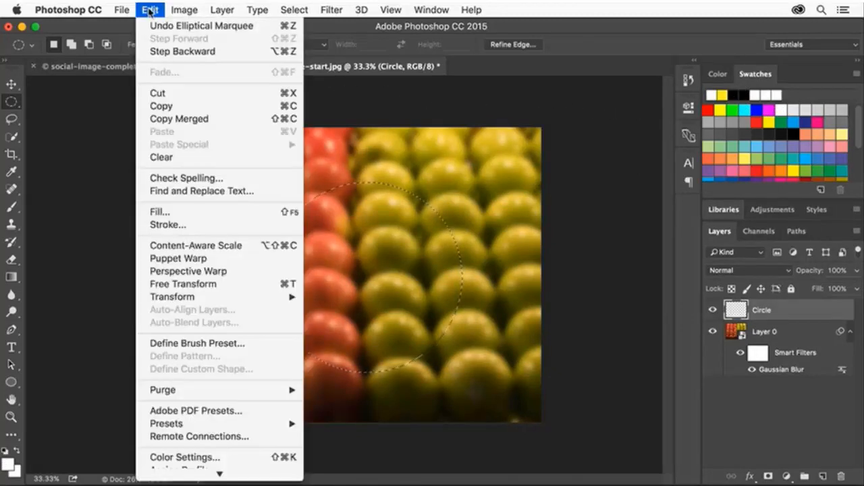
pyautogui.click(203, 212)
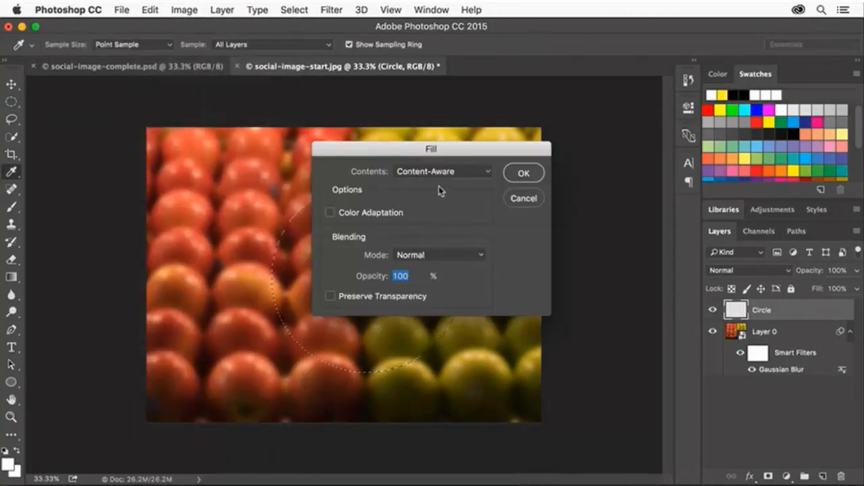
pyautogui.click(481, 171)
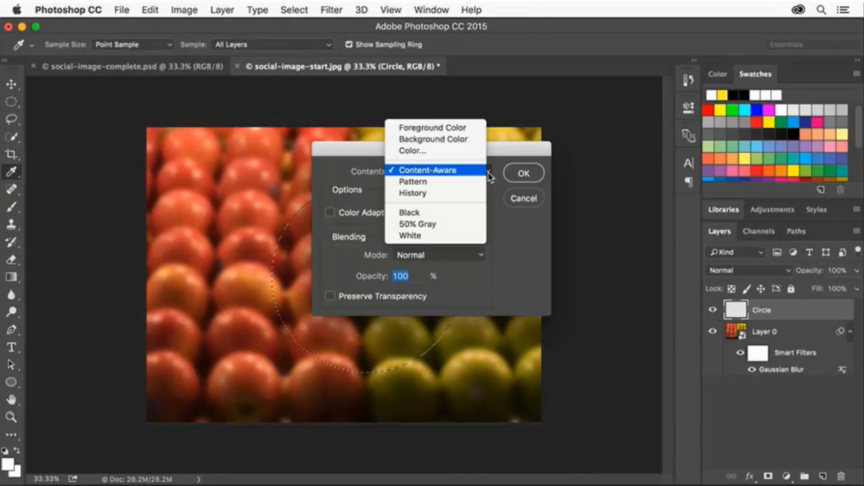
pyautogui.click(459, 127)
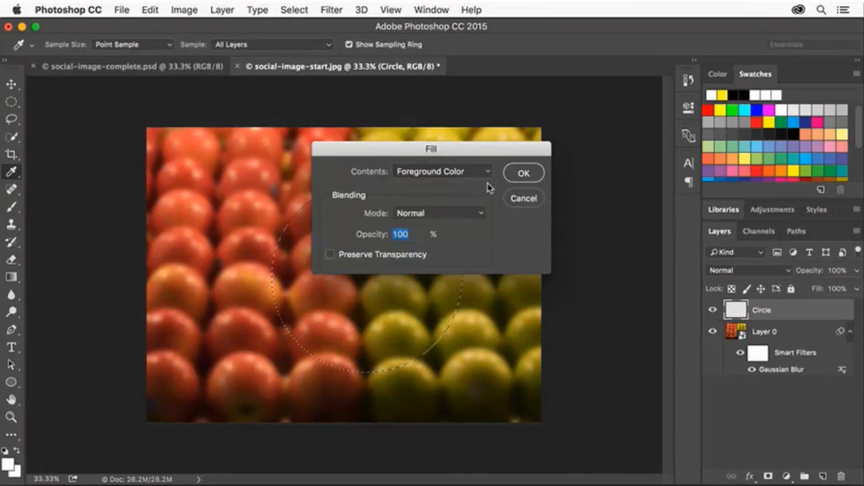
pyautogui.click(538, 175)
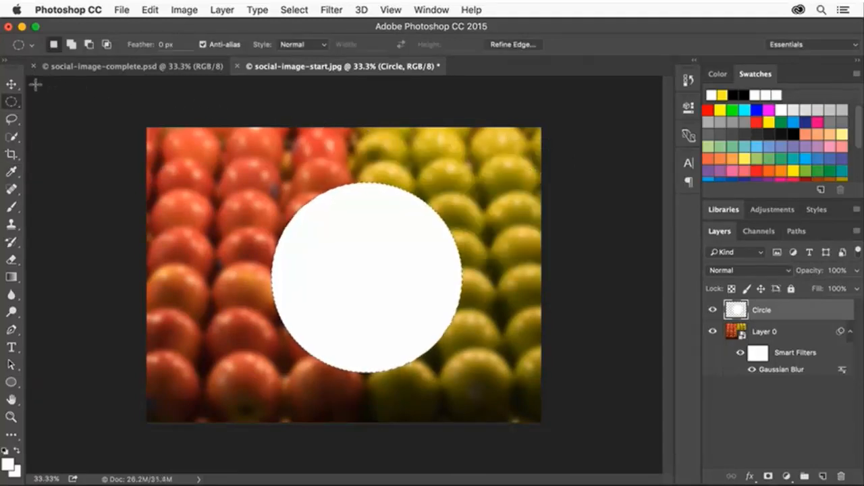
# - Move the white circle to the centre of the image and deselect it
pyautogui.click(10, 83)
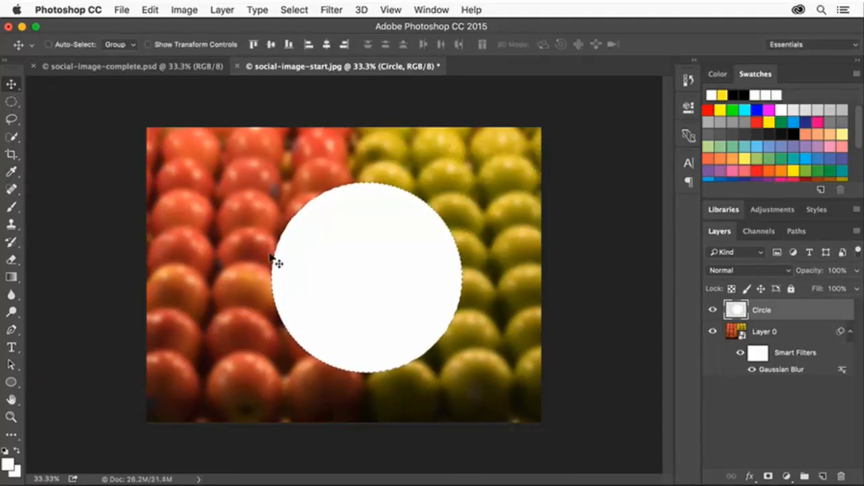
pyautogui.moveTo(337, 282); pyautogui.dragTo(314, 274)
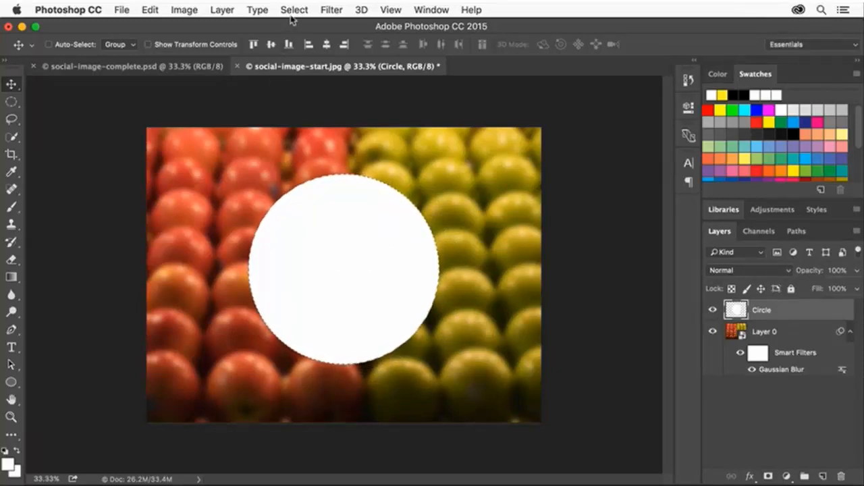
pyautogui.click(294, 10)
pyautogui.click(316, 40)
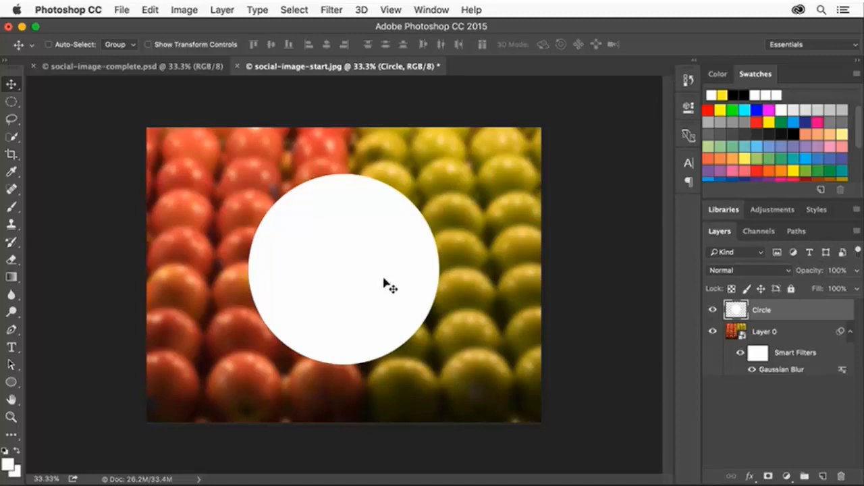
# - Reduce the Circle layer's opacity to 55% so the apples show through the white circle
pyautogui.click(859, 273)
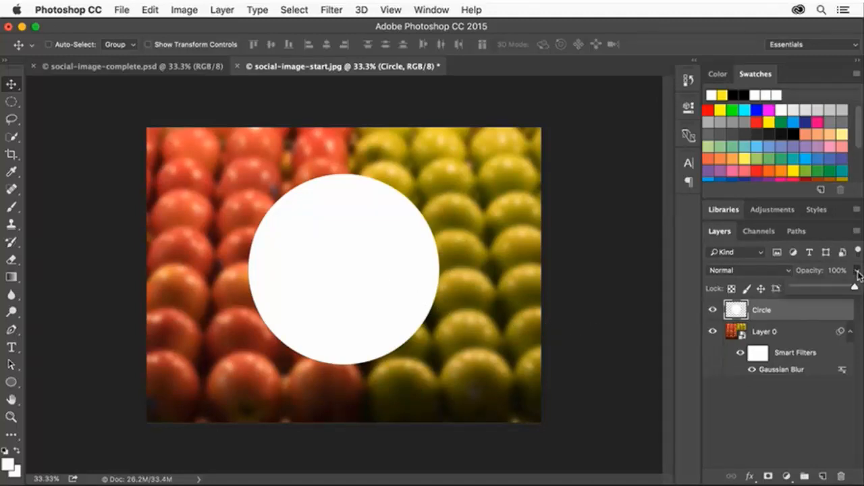
pyautogui.moveTo(855, 286); pyautogui.dragTo(829, 290)
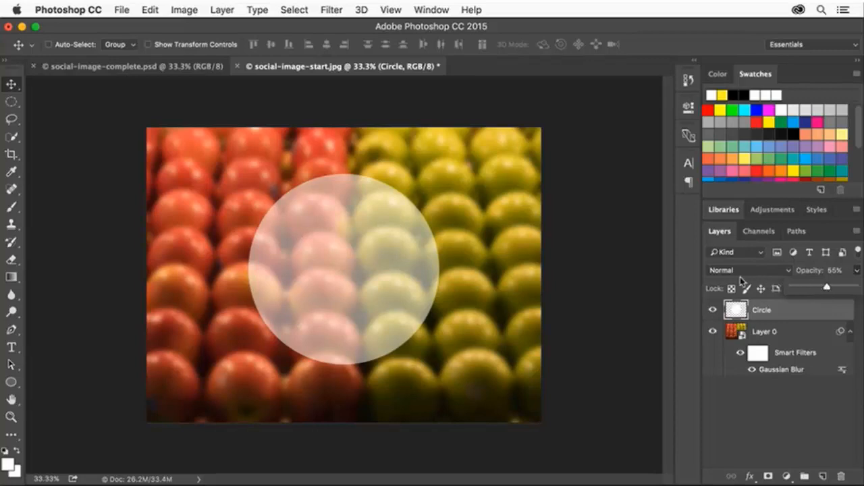
# - Add white 120 pt point text over the circle reading "Farmer's" on the first line and "Market" on the second
pyautogui.click(13, 346)
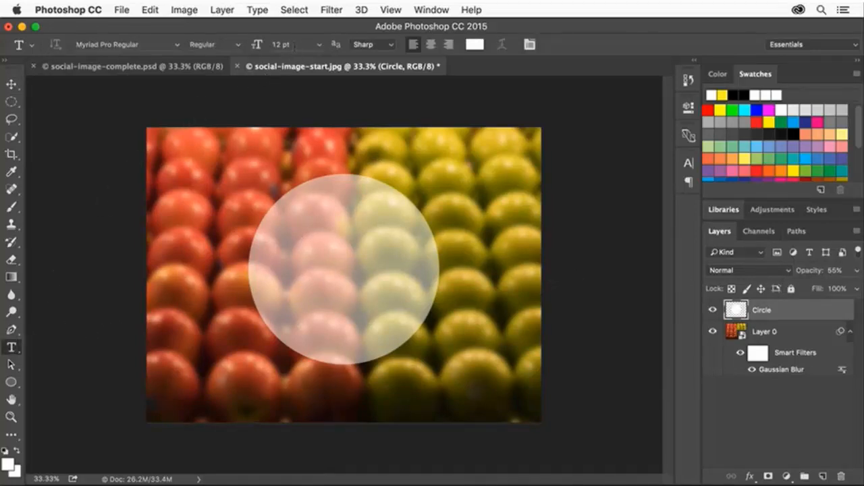
pyautogui.click(289, 44)
pyautogui.write('120')
pyautogui.press('Return')
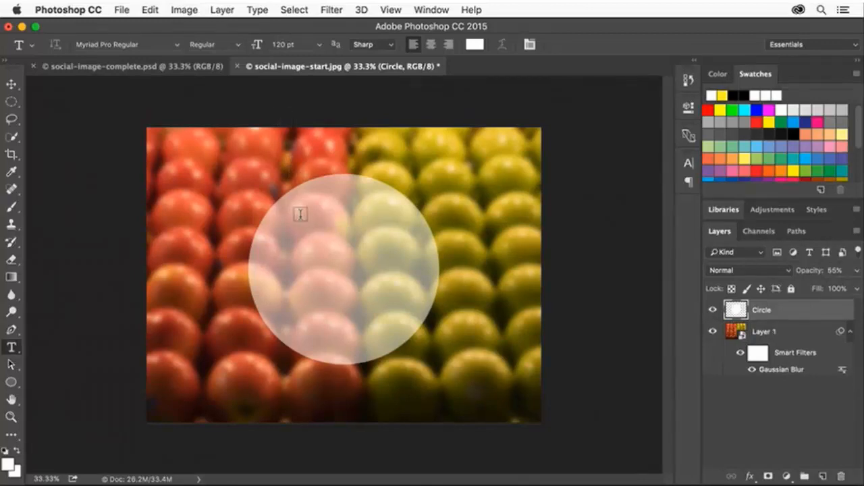
pyautogui.click(299, 237)
pyautogui.write("Farmer's")
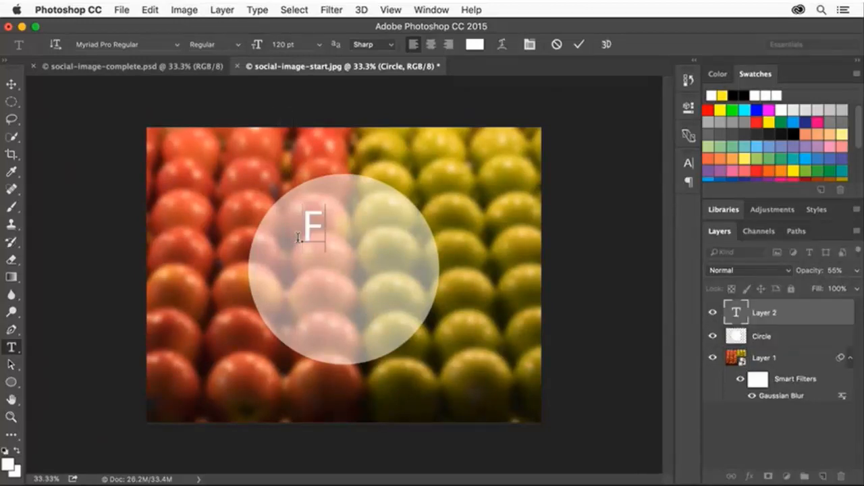
pyautogui.press('Return')
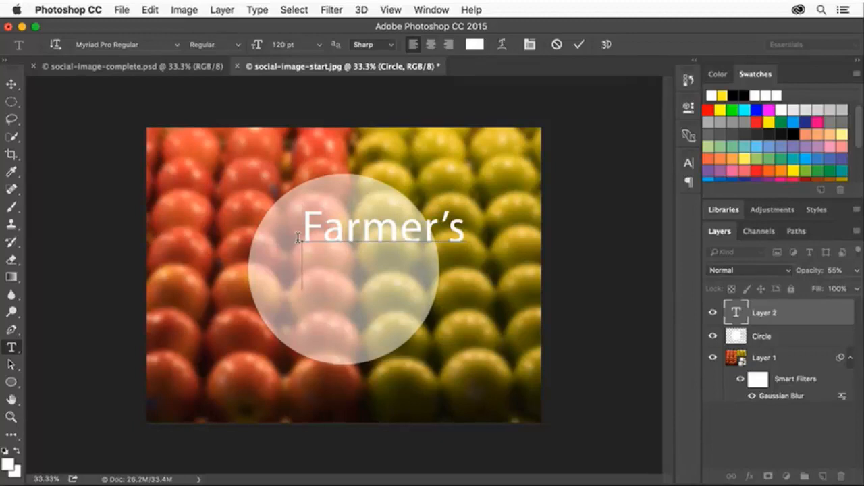
pyautogui.write('Market')
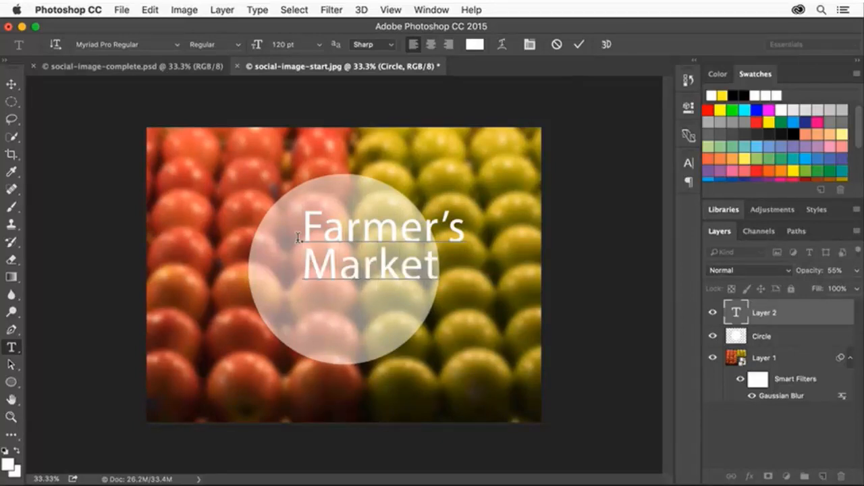
# - Change the font of both title lines to Kepler Std Semicondensed Italic and center-align the text
pyautogui.moveTo(302, 218); pyautogui.dragTo(454, 272)
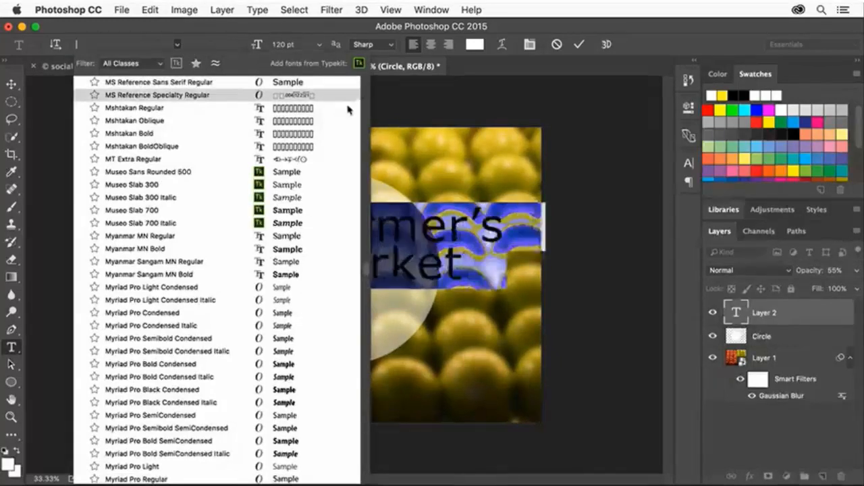
pyautogui.scroll(15, 365, 163)
pyautogui.scroll(15, 364, 163)
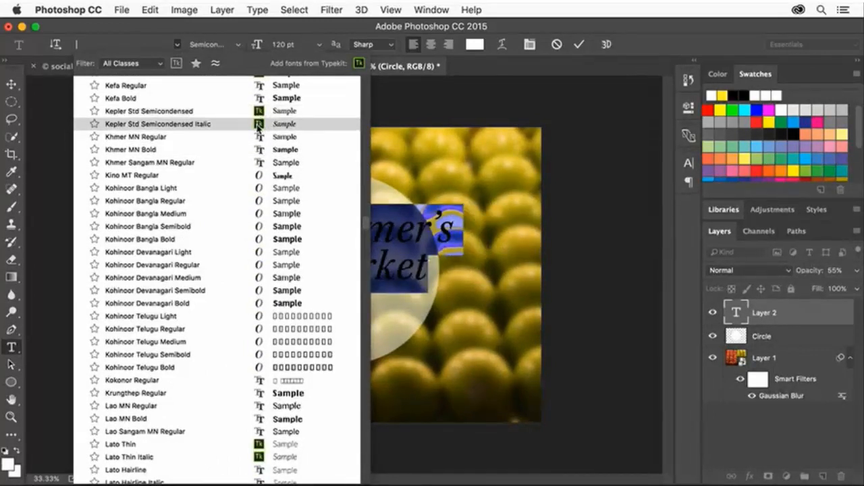
pyautogui.click(210, 125)
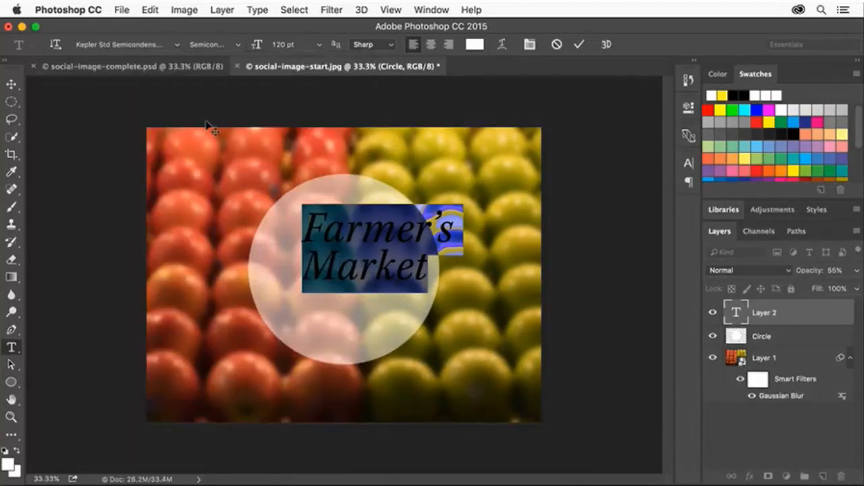
pyautogui.click(432, 44)
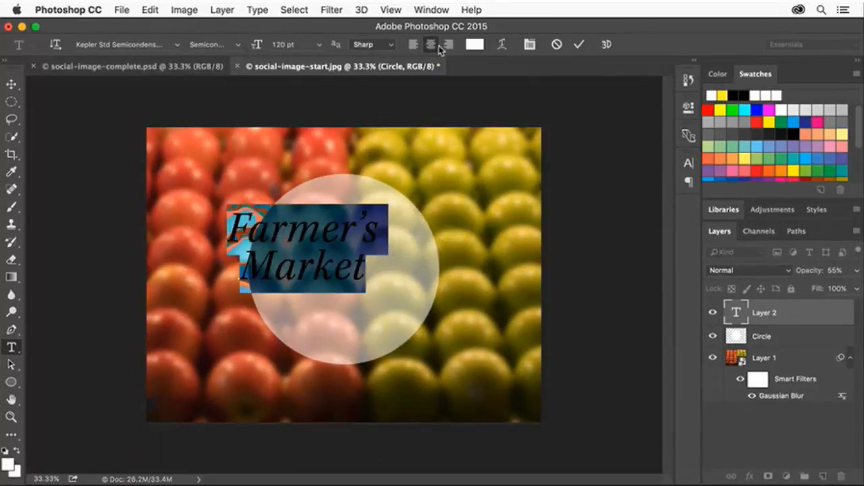
# - Color the title text dark red from the swatches and move it to the middle of the translucent circle
pyautogui.scroll(-3, 799, 137)
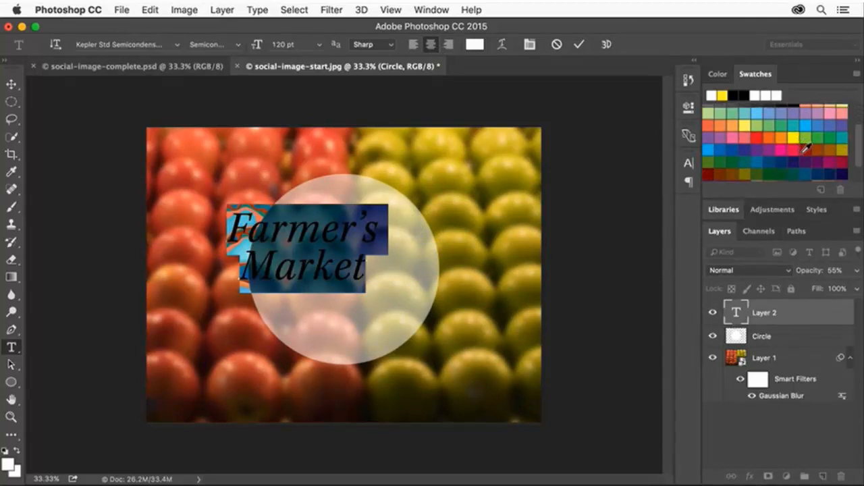
pyautogui.click(804, 151)
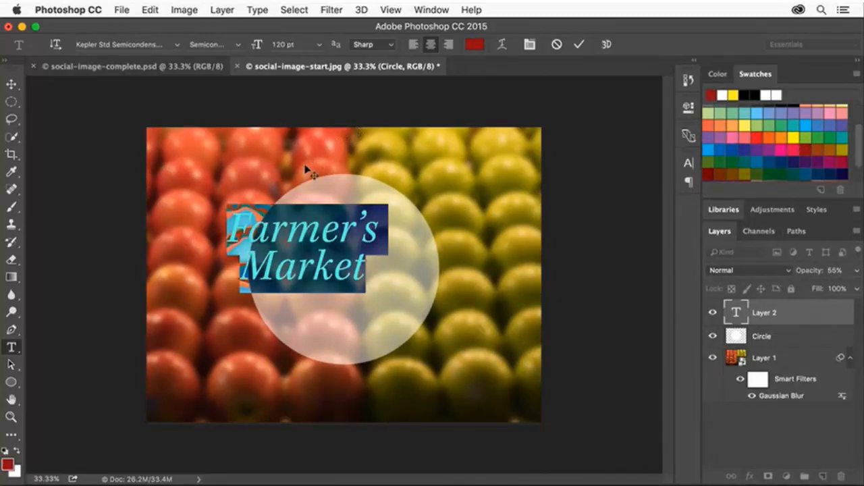
pyautogui.click(12, 83)
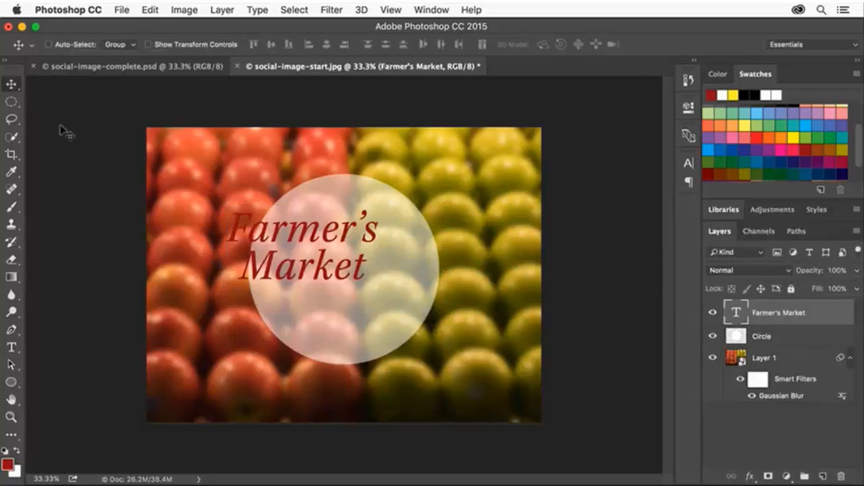
pyautogui.moveTo(291, 229); pyautogui.dragTo(332, 244)
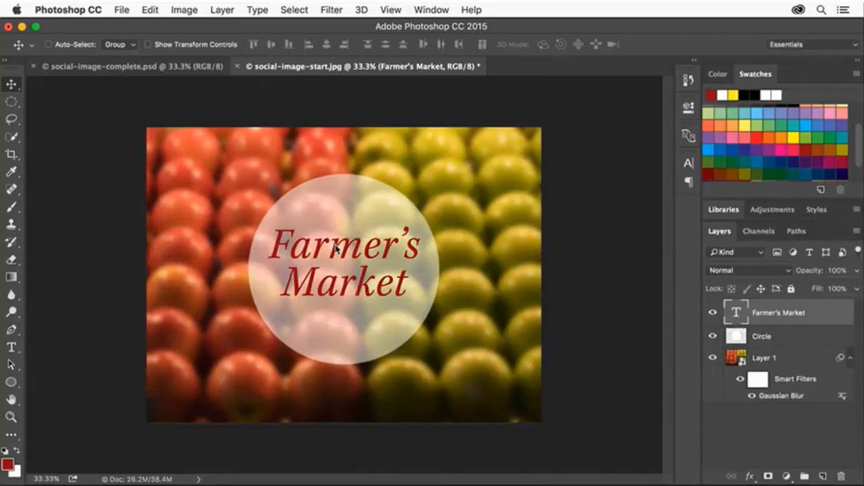
# - Save the document to the Desktop as social-image.psd in Photoshop format with layers and Maximize Compatibility enabled
pyautogui.click(124, 10)
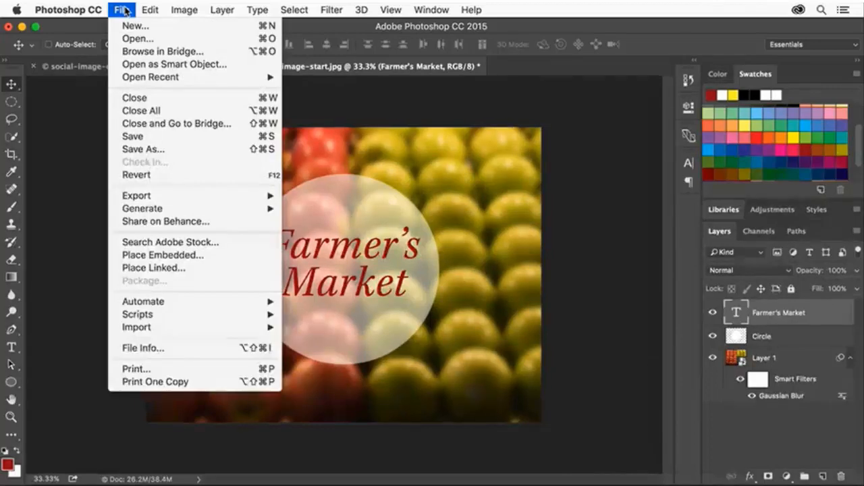
pyautogui.click(168, 148)
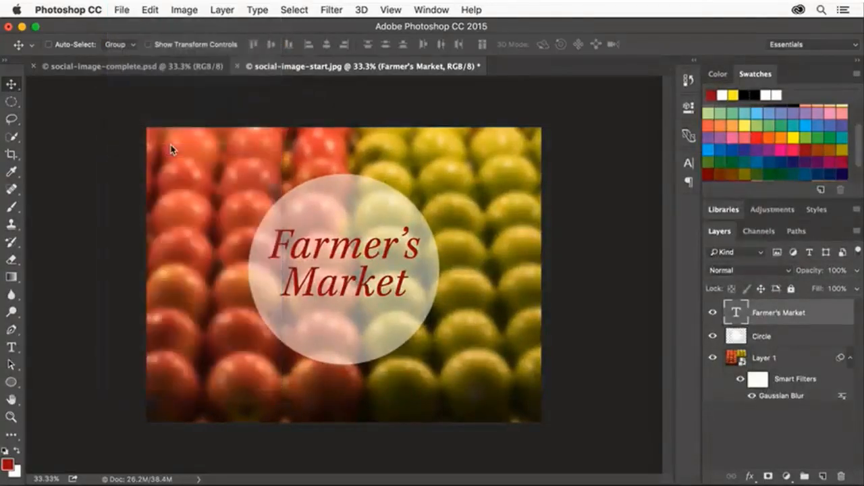
pyautogui.press('Right')
pyautogui.press('BackSpace')
pyautogui.press('BackSpace')
pyautogui.press('BackSpace')
pyautogui.press('BackSpace')
pyautogui.press('BackSpace')
pyautogui.press('BackSpace')
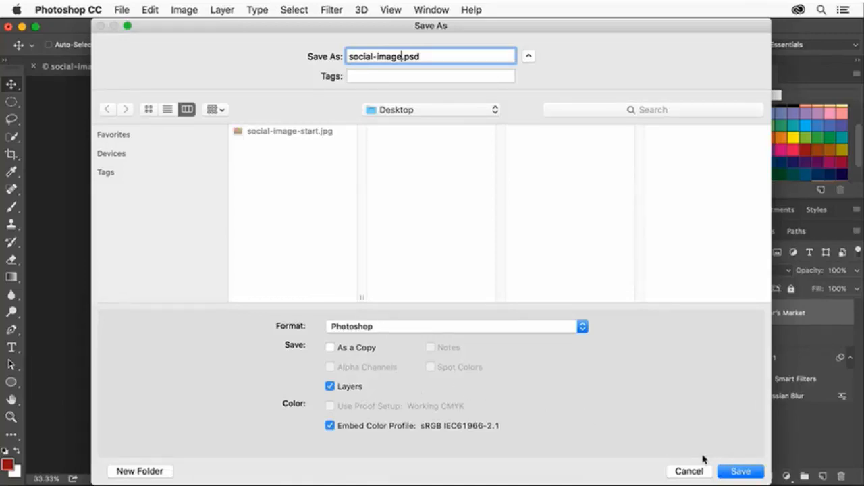
pyautogui.click(756, 473)
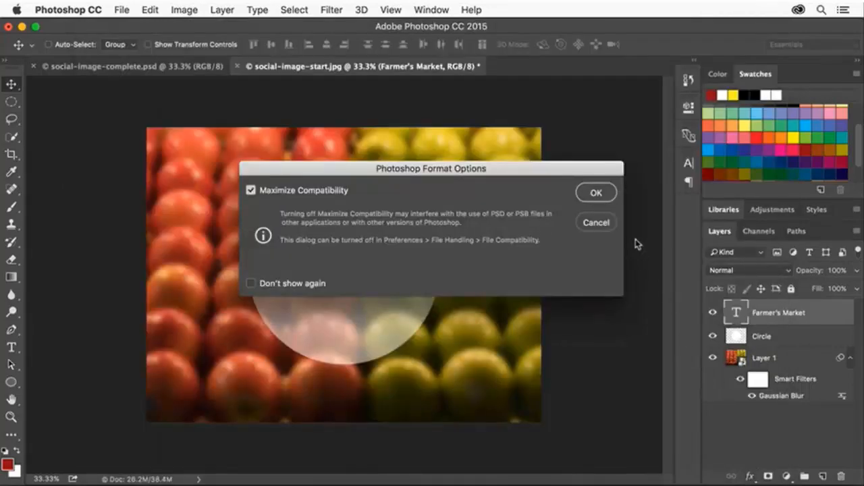
pyautogui.click(597, 193)
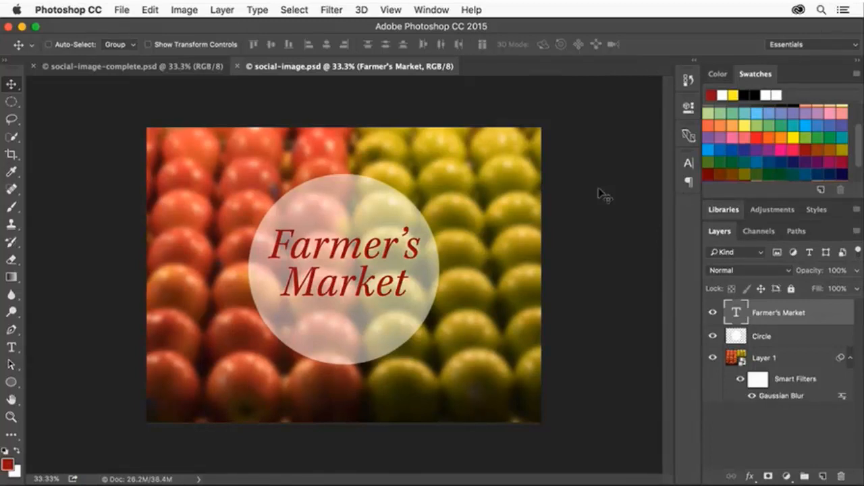
# - Quick-export the finished image as social-image.png to the Desktop
pyautogui.click(120, 10)
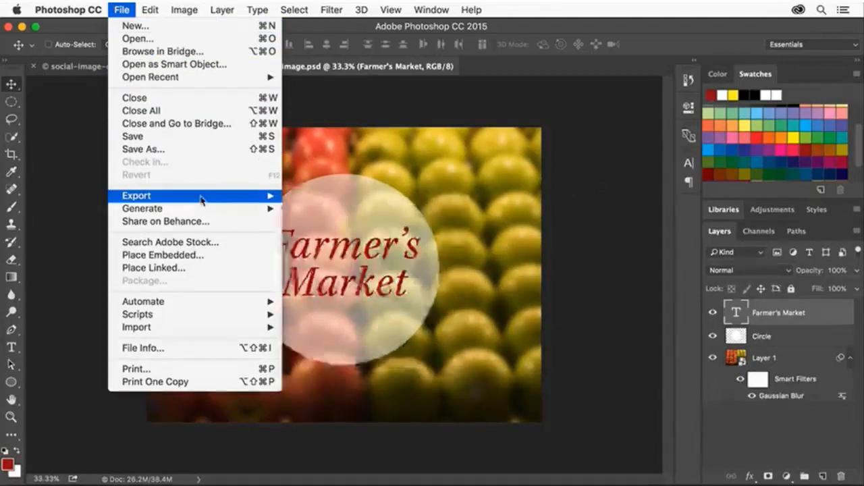
pyautogui.moveTo(203, 199)
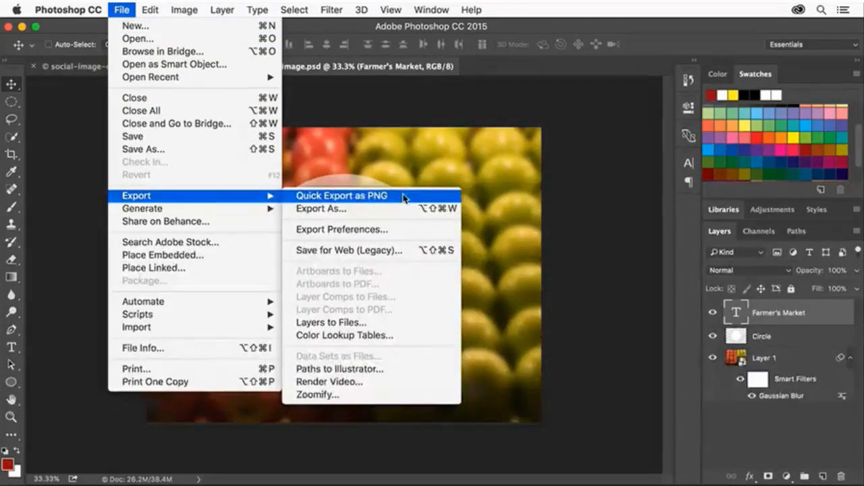
pyautogui.click(403, 195)
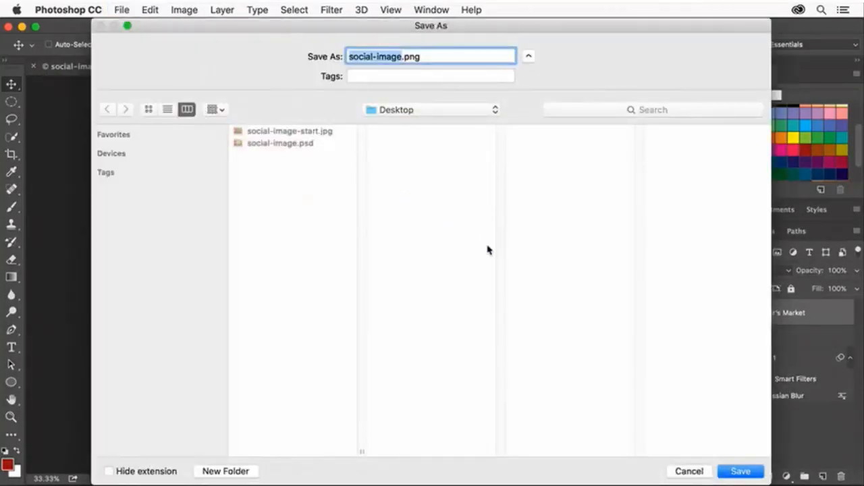
pyautogui.click(758, 475)
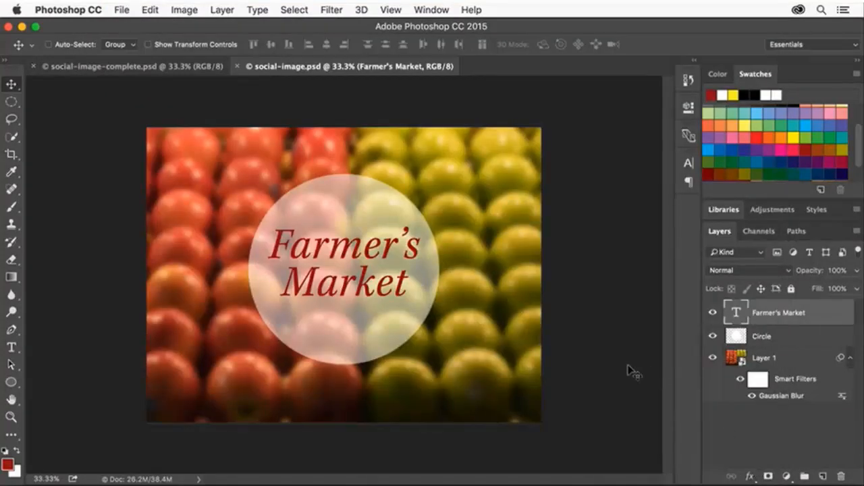